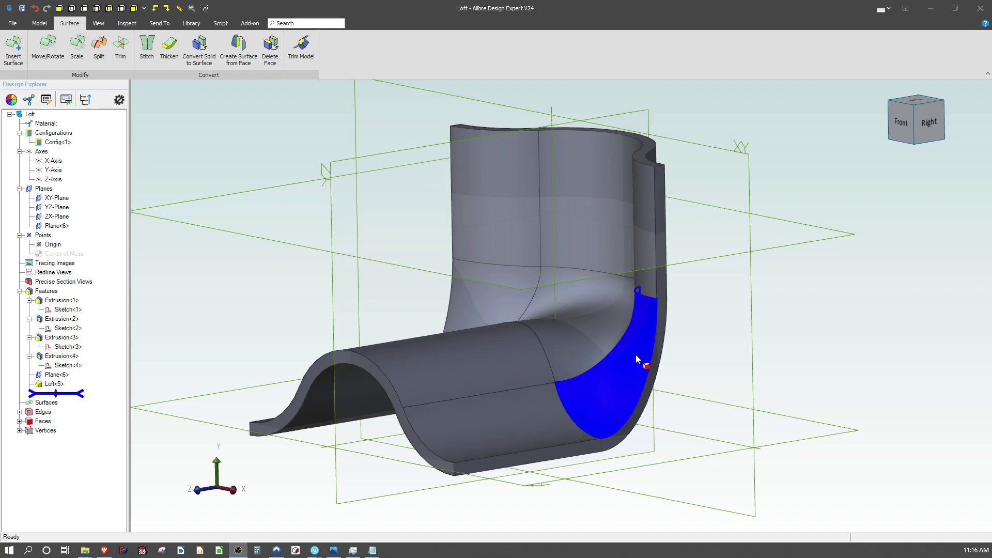
# Apply a Precise Section view of the elbow with YZ-Plane as the slicing plane
pyautogui.moveTo(636, 353)
pyautogui.mouseDown(button='middle')
pyautogui.moveTo(606, 366)
pyautogui.moveTo(613, 392)
pyautogui.moveTo(587, 384)
pyautogui.moveTo(603, 375)
pyautogui.moveTo(606, 385)
pyautogui.moveTo(608, 370)
pyautogui.mouseUp(button='middle')
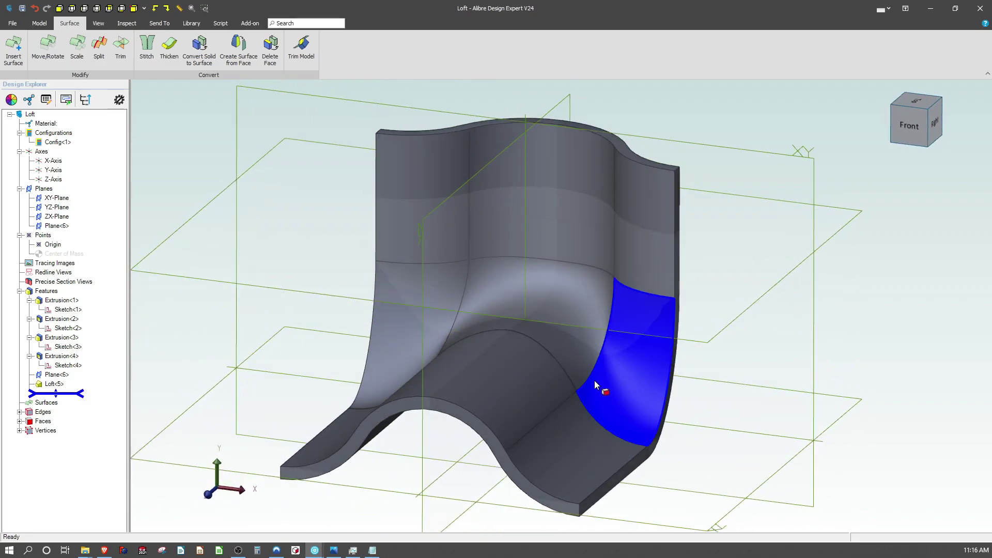
pyautogui.moveTo(699, 454)
pyautogui.mouseDown(button='middle')
pyautogui.moveTo(698, 439)
pyautogui.moveTo(766, 455)
pyautogui.moveTo(771, 434)
pyautogui.moveTo(757, 445)
pyautogui.mouseUp(button='middle')
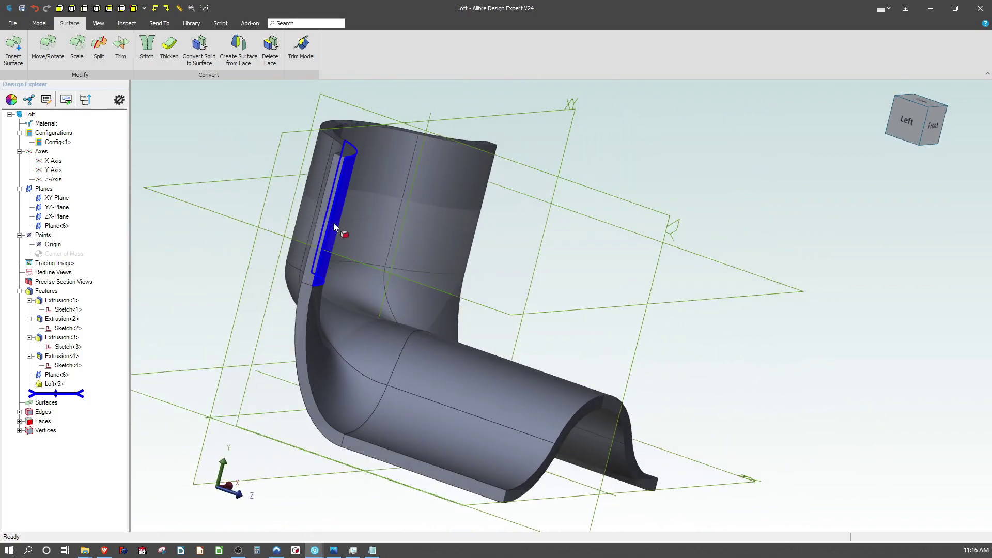
pyautogui.click(126, 22)
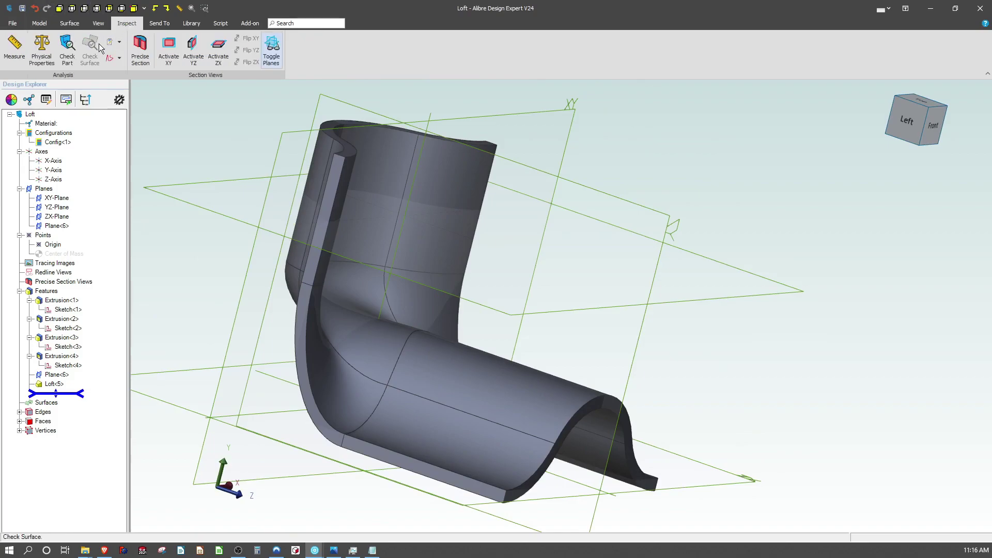
pyautogui.click(140, 48)
pyautogui.click(488, 256)
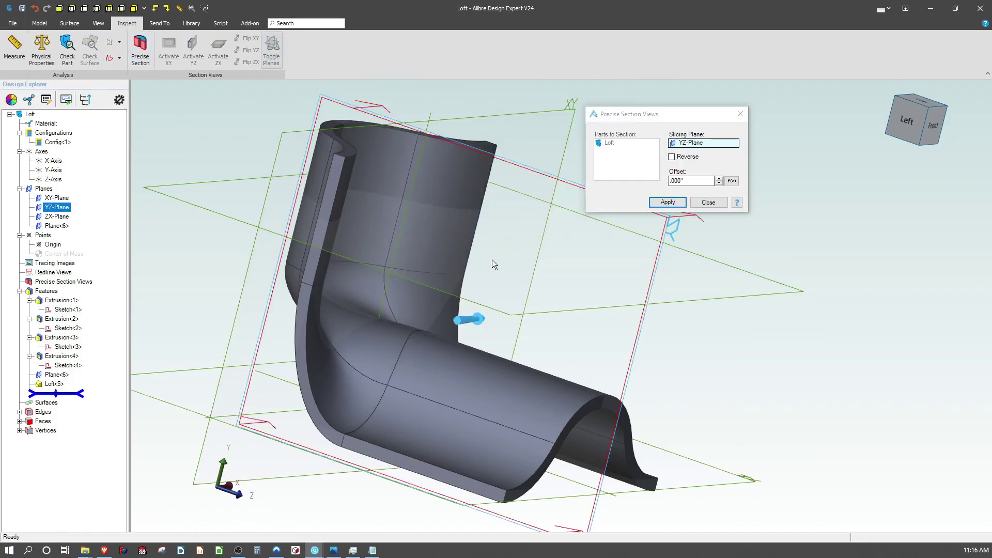
pyautogui.click(668, 203)
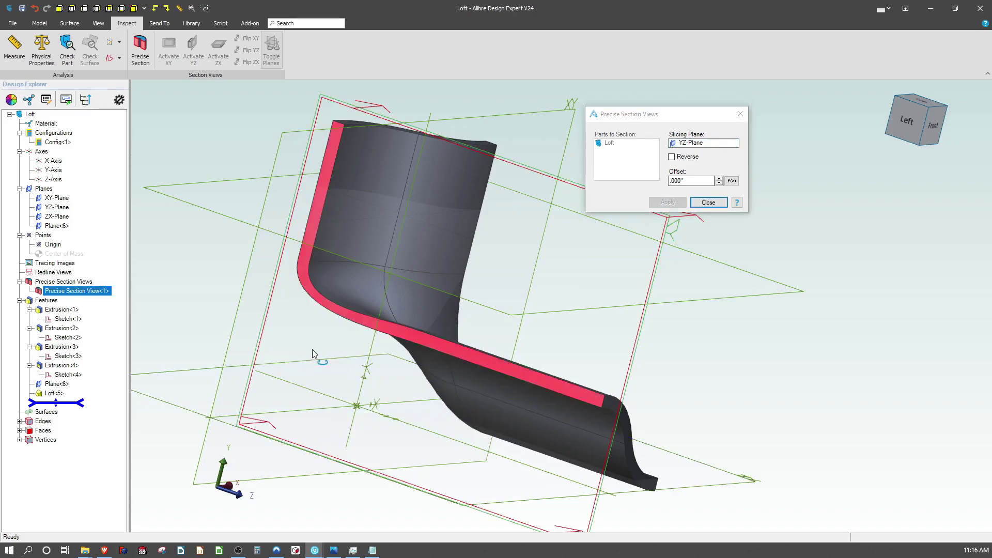
pyautogui.scroll(5, 279, 376)
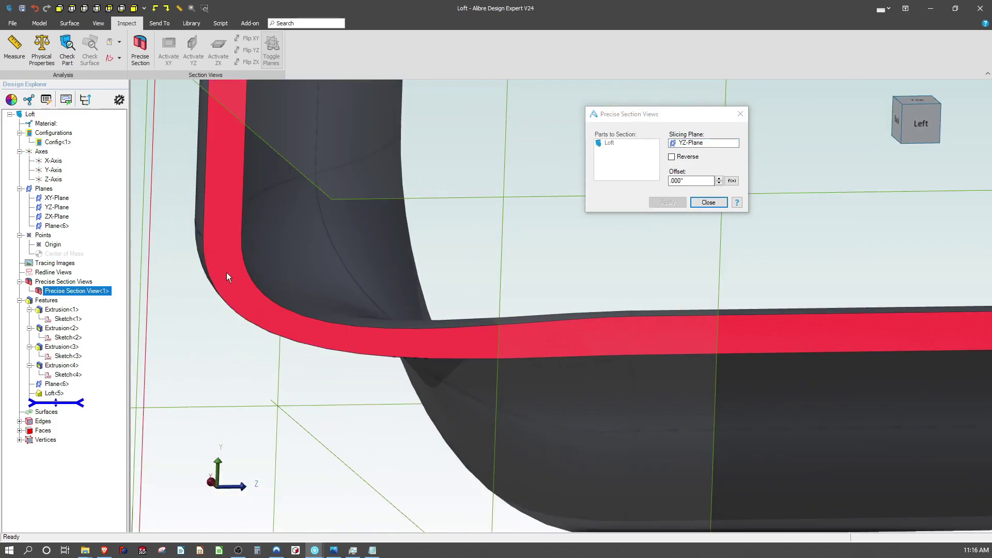
# Inspect the red wall cross-section, then close the section settings
pyautogui.moveTo(305, 315); pyautogui.dragTo(325, 340, button='middle')
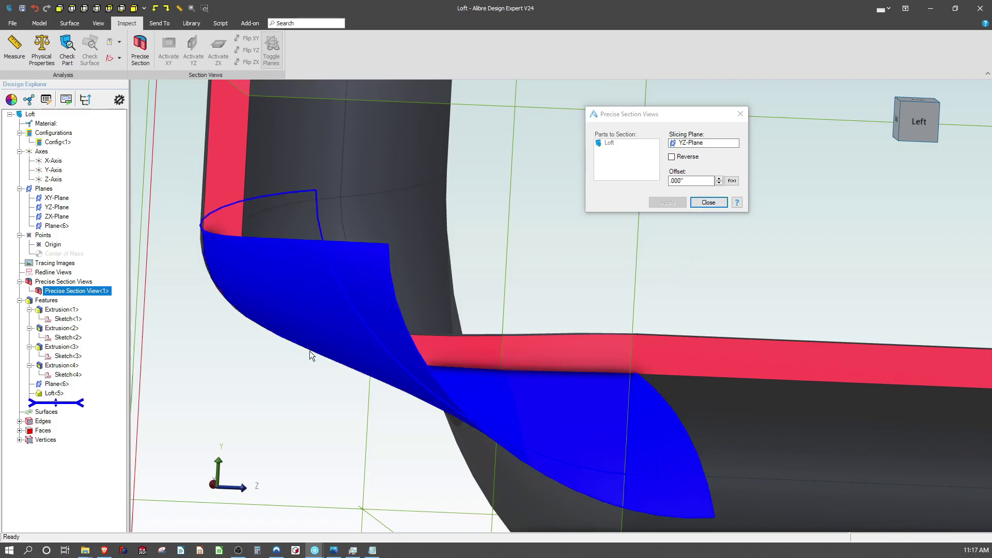
pyautogui.click(708, 202)
pyautogui.scroll(-3, 663, 250)
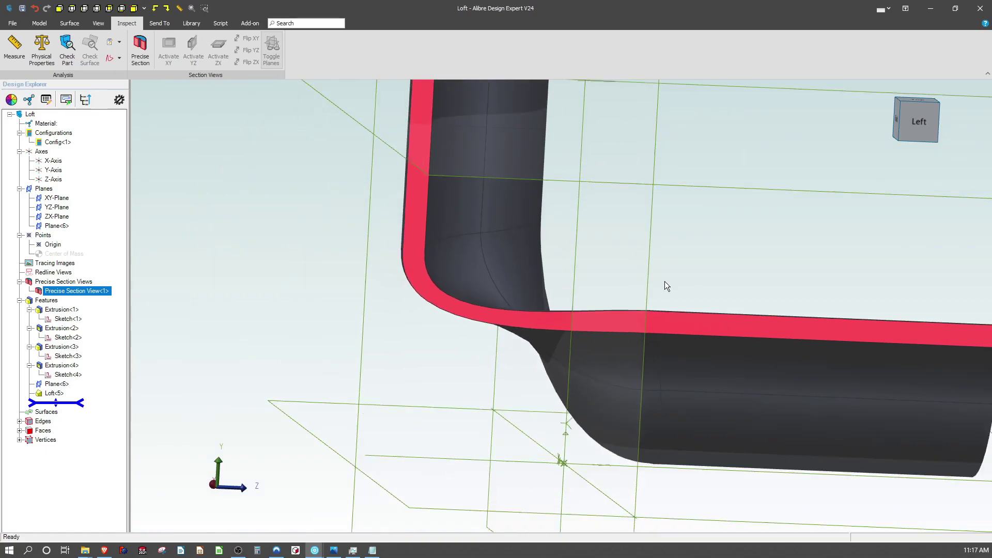
pyautogui.moveTo(664, 282)
pyautogui.mouseDown(button='middle')
pyautogui.moveTo(688, 337)
pyautogui.moveTo(666, 348)
pyautogui.moveTo(676, 344)
pyautogui.moveTo(623, 335)
pyautogui.mouseUp(button='middle')
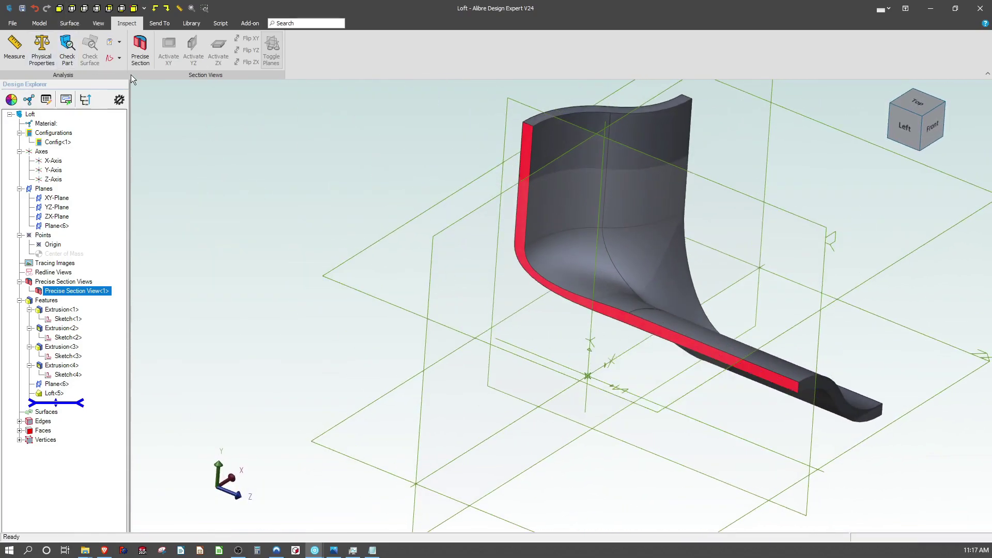
# Switch off Precise Section View<1> so the whole uncut elbow shows again
pyautogui.click(333, 178)
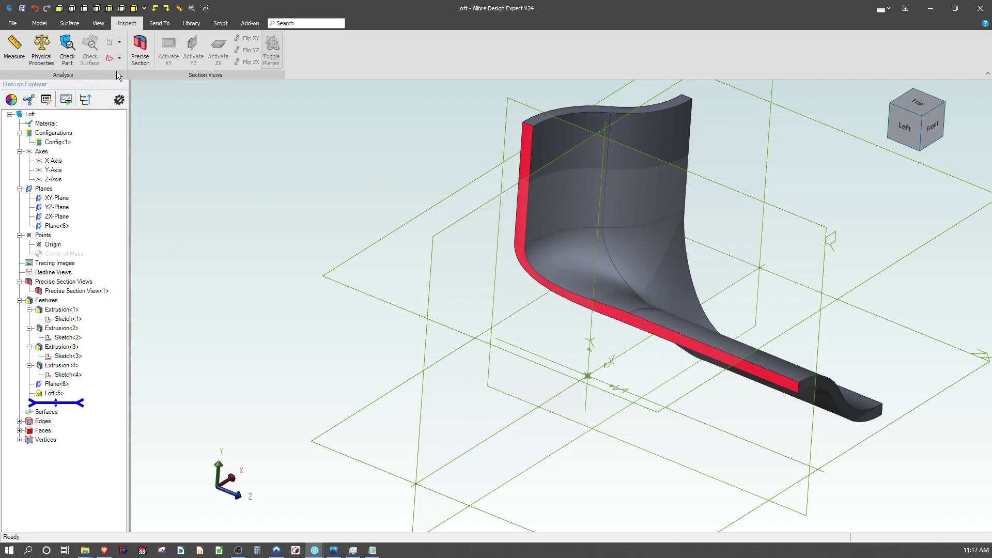
pyautogui.rightClick(61, 290)
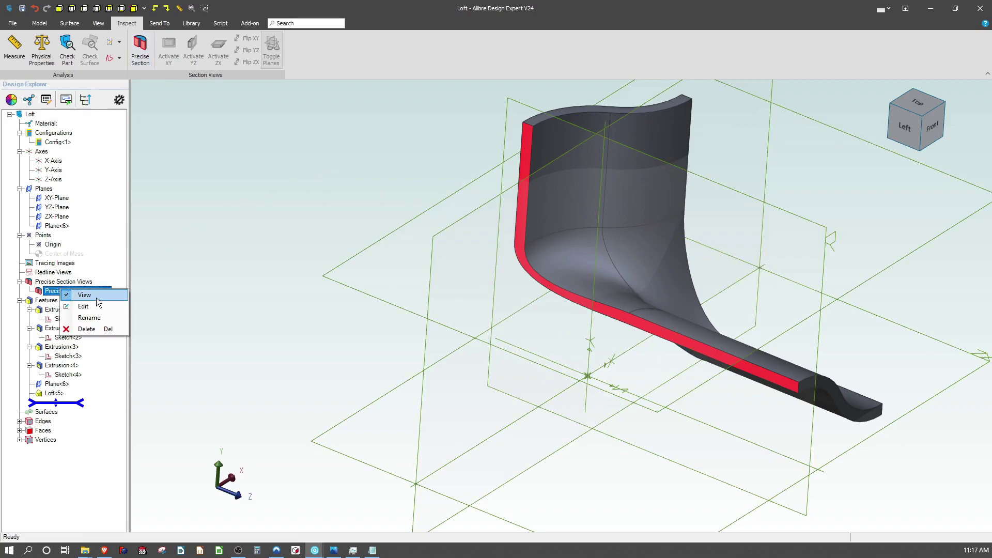
pyautogui.click(99, 298)
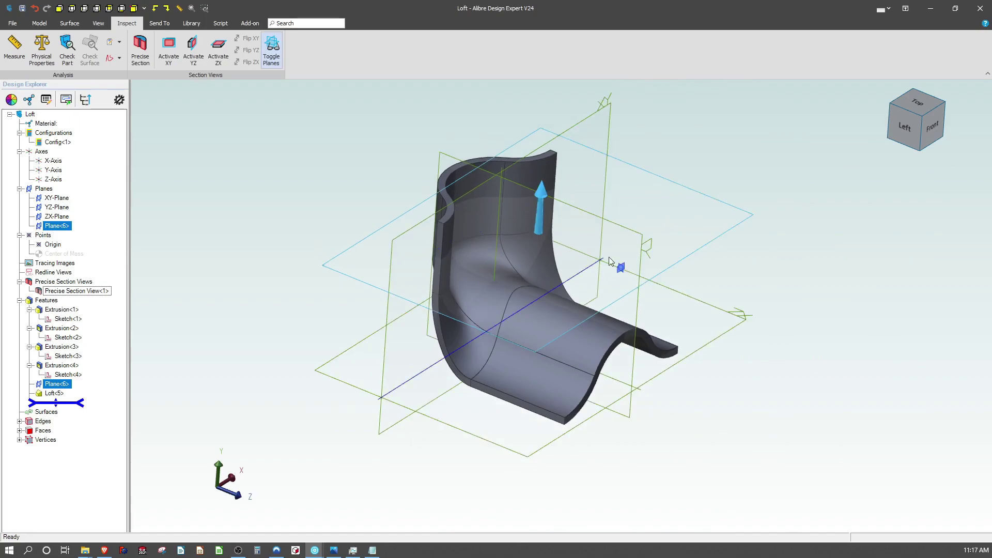
pyautogui.click(68, 26)
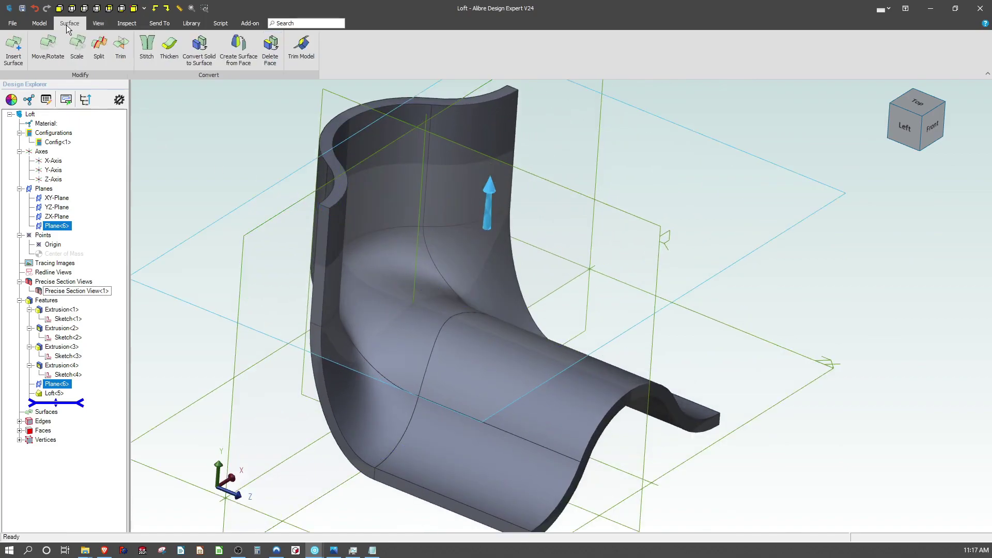
# Delete the elbow's top rim face, leaving an open translucent surface body to inspect
pyautogui.click(270, 55)
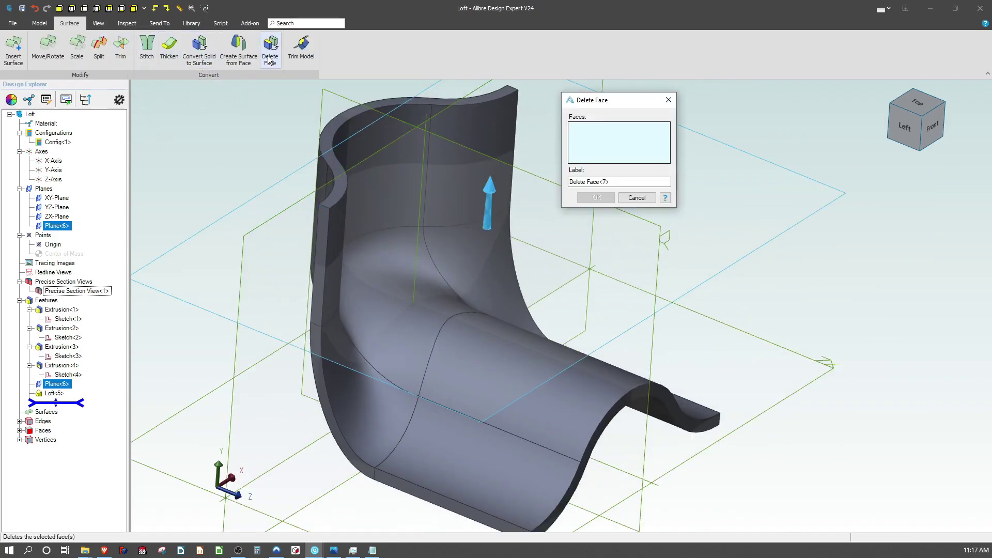
pyautogui.click(637, 197)
pyautogui.click(482, 103)
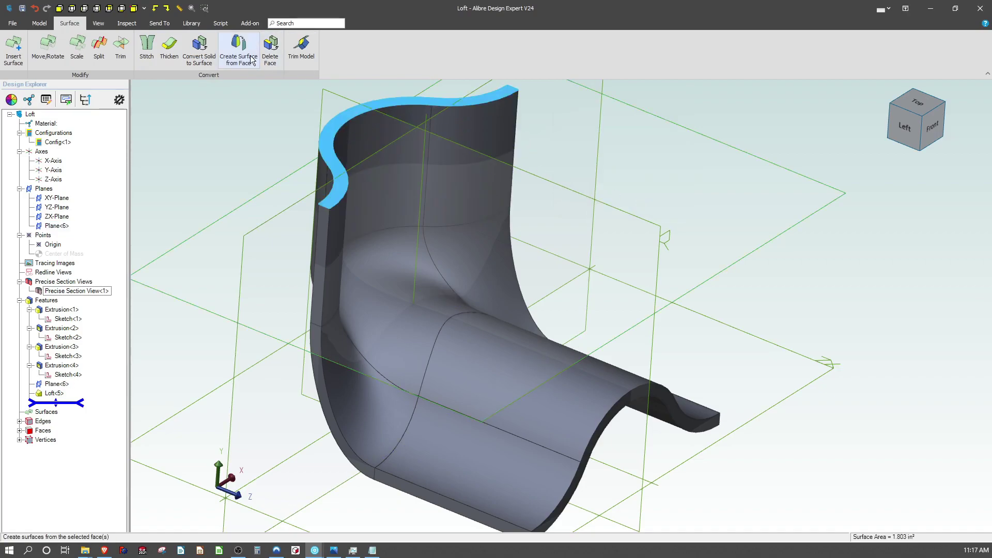
pyautogui.click(269, 55)
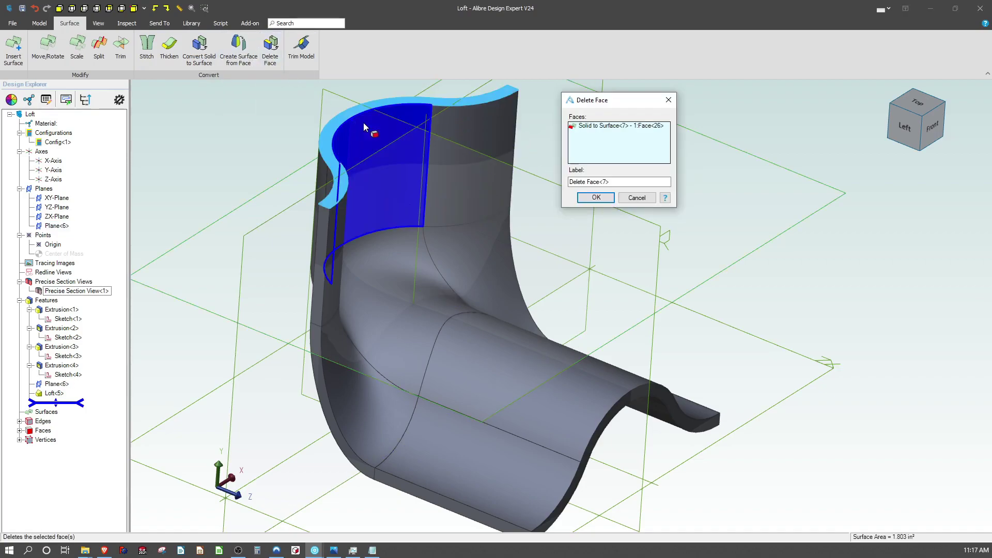
pyautogui.click(596, 198)
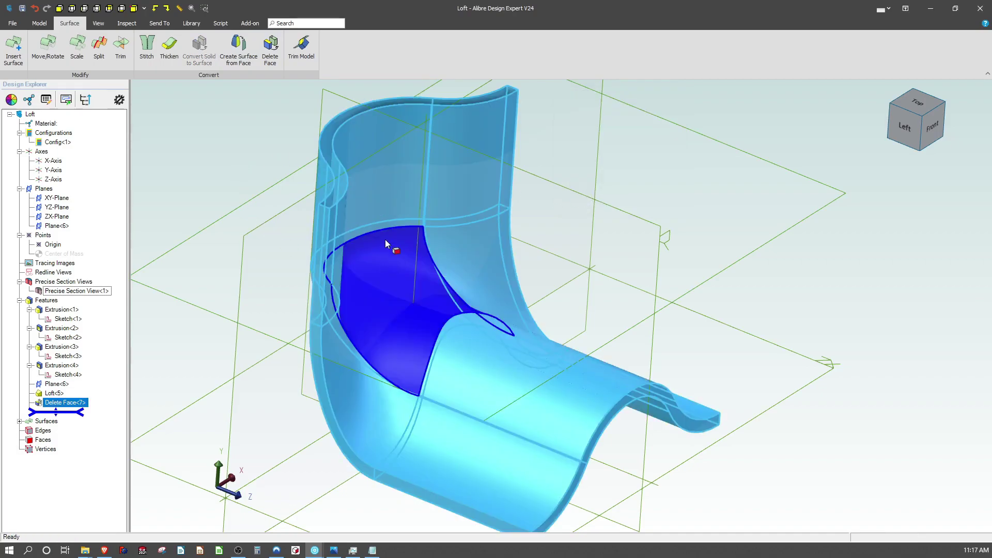
pyautogui.click(196, 293)
pyautogui.scroll(3, 401, 213)
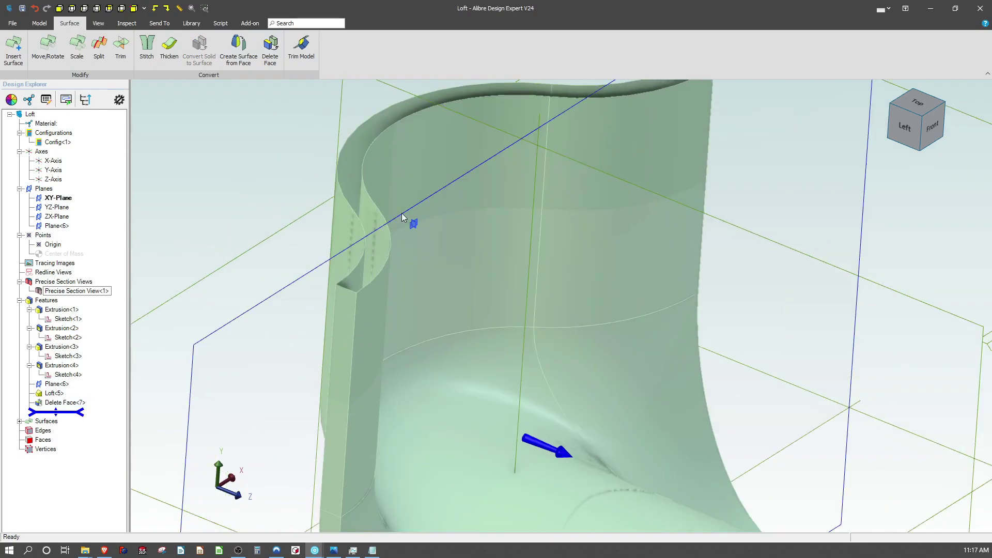
pyautogui.scroll(3, 381, 228)
pyautogui.scroll(3, 381, 230)
pyautogui.scroll(2, 379, 270)
pyautogui.moveTo(379, 271); pyautogui.dragTo(381, 240, button='middle')
pyautogui.scroll(-5, 335, 283)
pyautogui.scroll(-2, 335, 283)
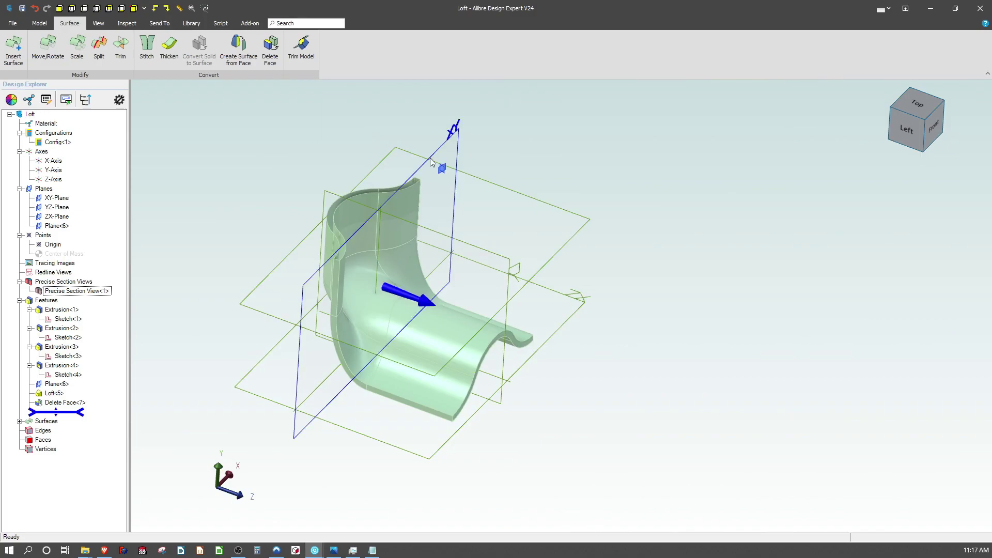
pyautogui.scroll(3, 393, 304)
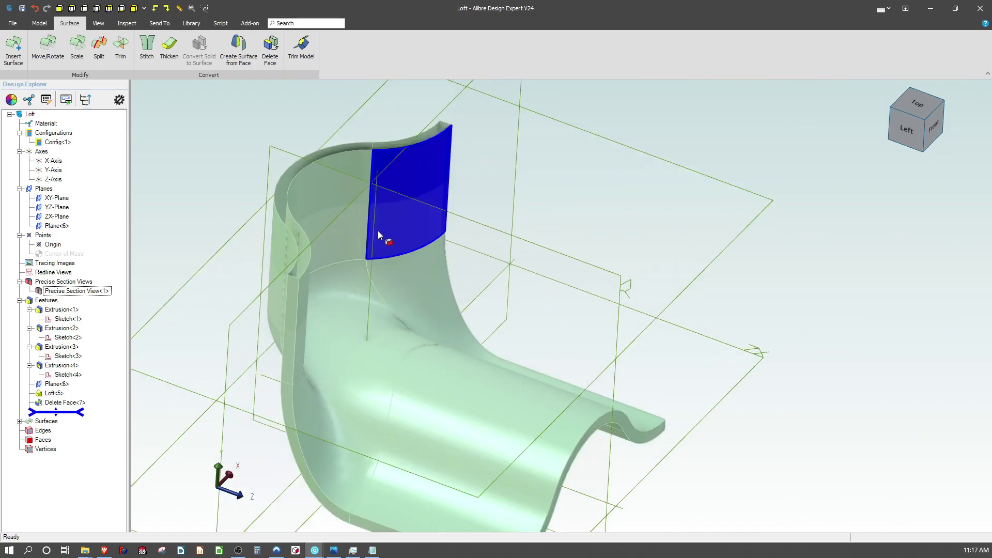
pyautogui.scroll(3, 378, 233)
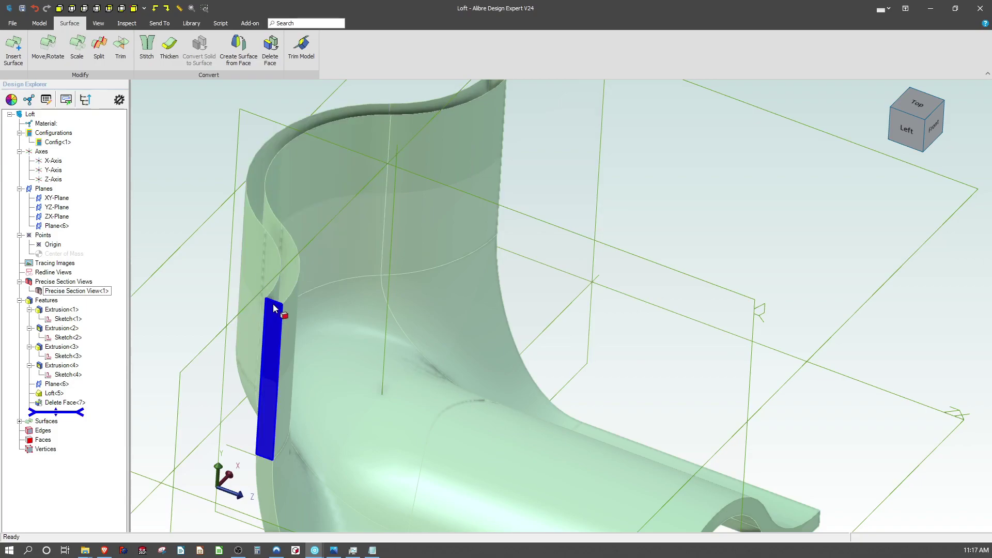
# Undo the rim deletion and pick the top rim and outer wall faces for a new Delete Face
pyautogui.hotkey('ctrl', 'z')
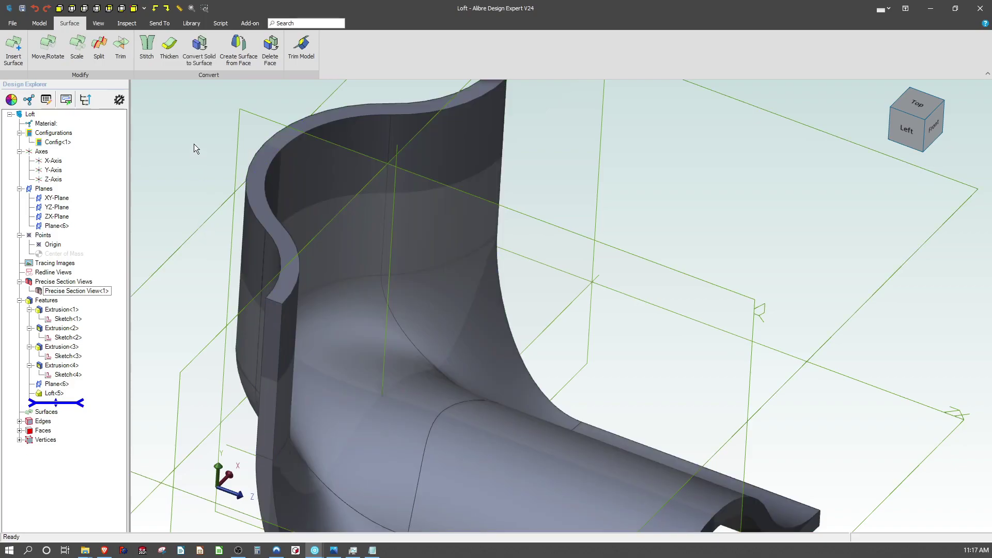
pyautogui.click(267, 50)
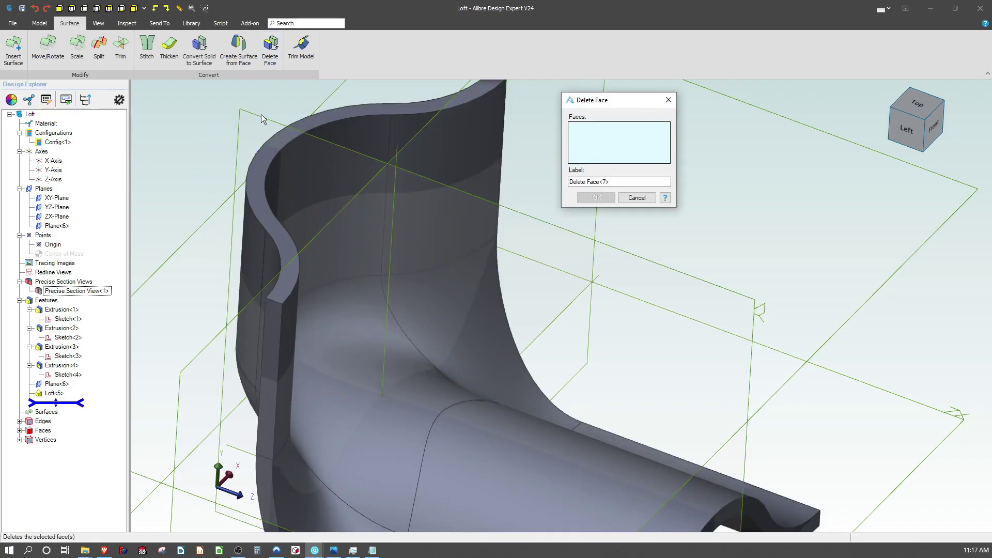
pyautogui.click(262, 185)
pyautogui.click(267, 336)
pyautogui.moveTo(267, 335); pyautogui.dragTo(272, 297, button='middle')
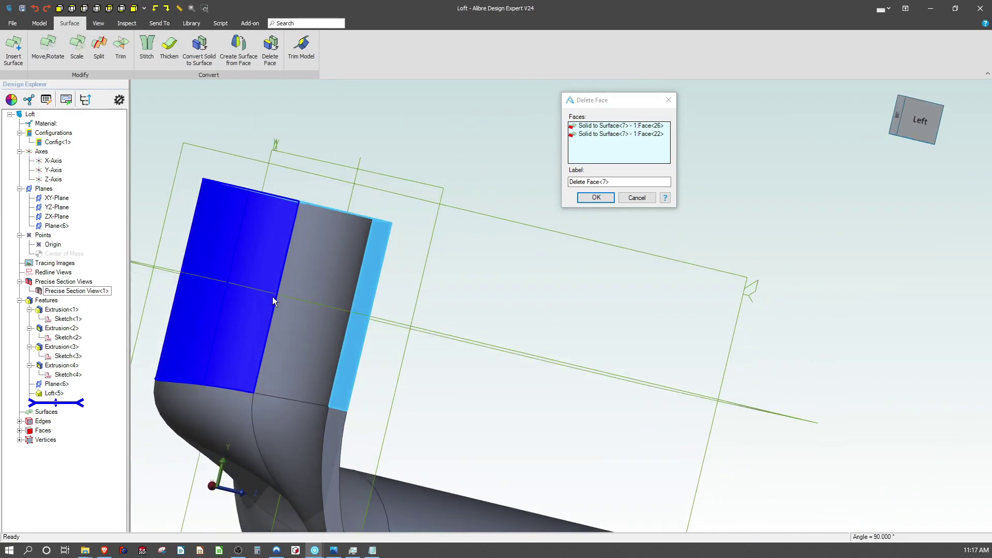
pyautogui.click(272, 297)
pyautogui.click(274, 439)
pyautogui.click(215, 430)
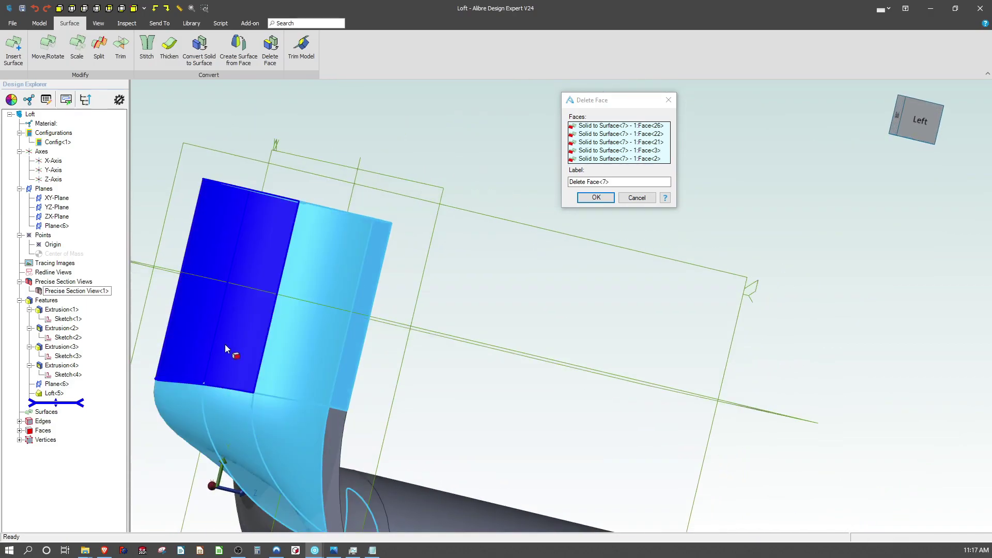
pyautogui.click(225, 344)
pyautogui.click(289, 385)
pyautogui.scroll(-3, 297, 256)
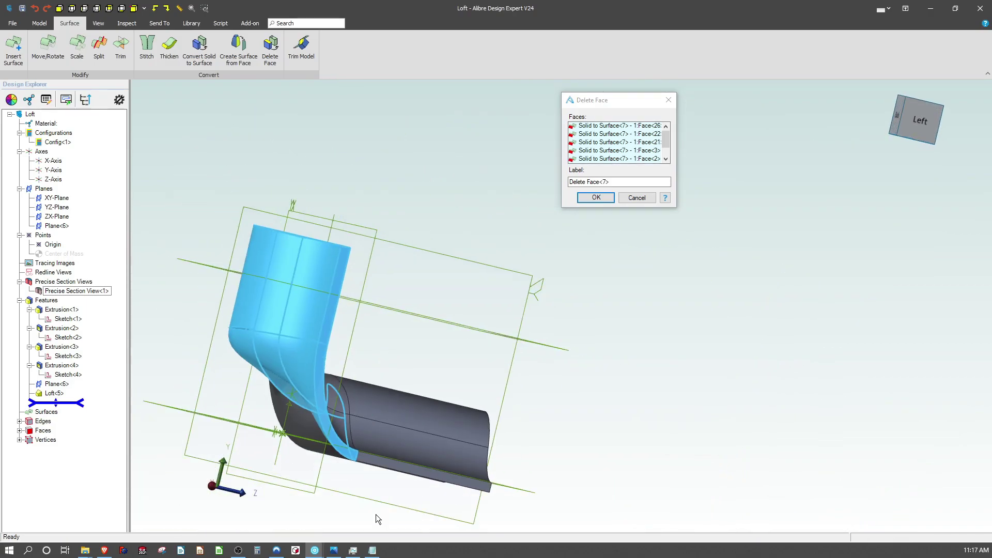
pyautogui.scroll(3, 376, 513)
# Add the fin, inner cylinder, lower, end strip and adjoining curved faces to the deletion
pyautogui.moveTo(333, 436); pyautogui.dragTo(351, 428, button='middle')
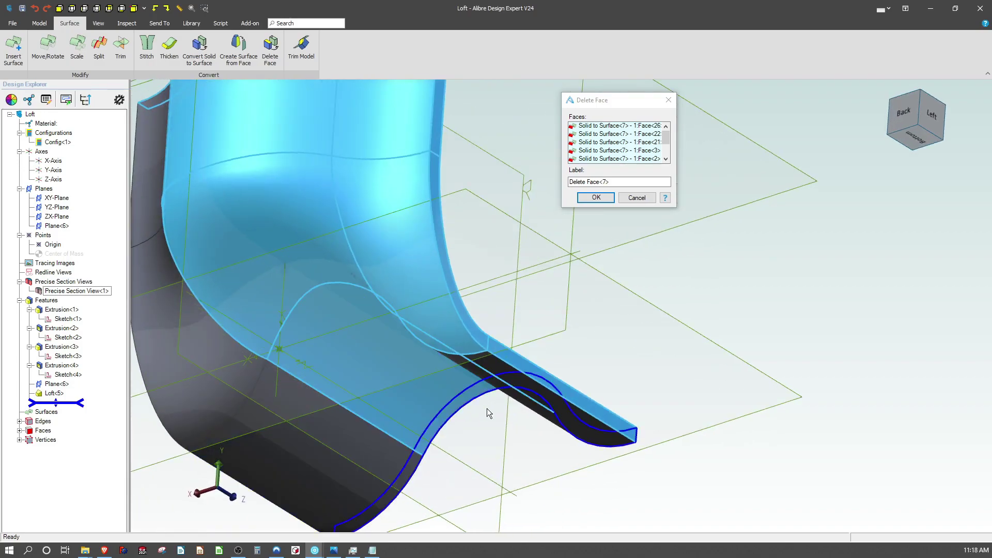
pyautogui.click(542, 399)
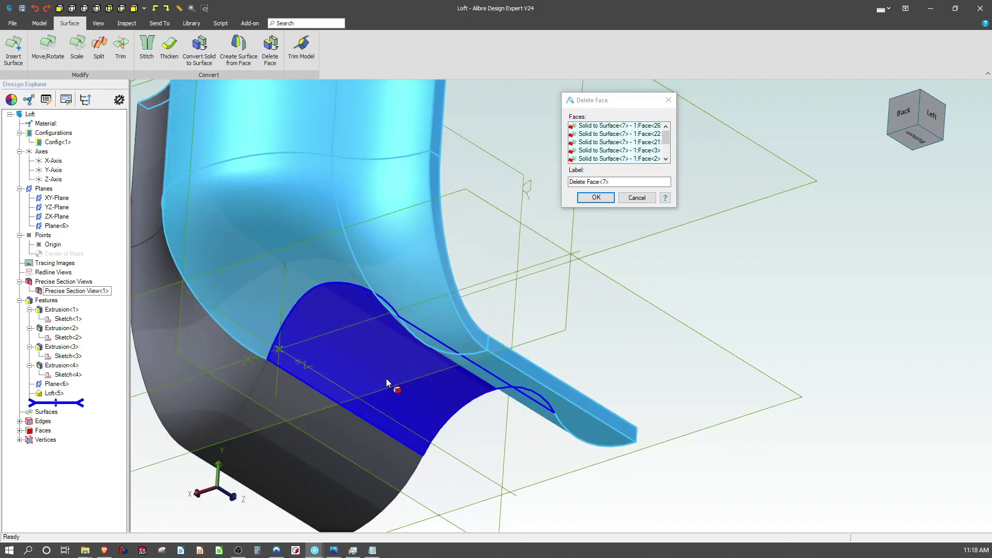
pyautogui.click(392, 383)
pyautogui.click(326, 392)
pyautogui.scroll(-2, 213, 356)
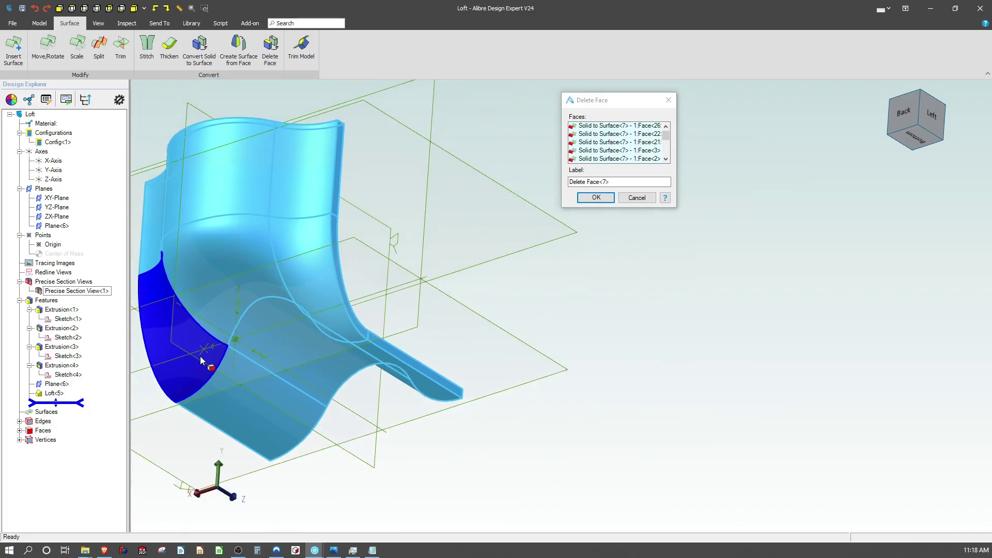
pyautogui.moveTo(225, 349); pyautogui.dragTo(301, 258, button='middle')
pyautogui.scroll(2, 301, 233)
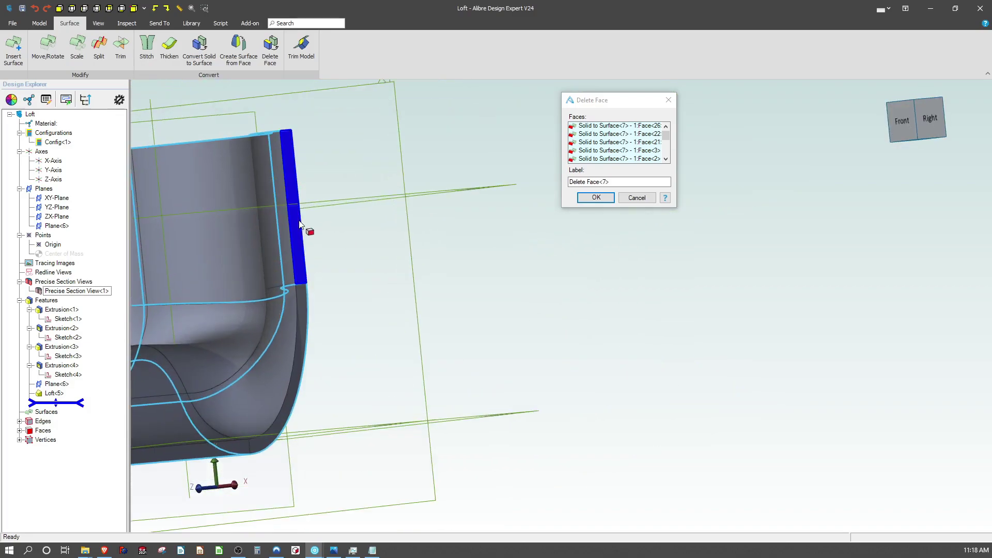
pyautogui.click(297, 217)
pyautogui.click(298, 299)
# Confirm Delete Face<7>, leaving only the elbow's inner curved surface
pyautogui.moveTo(199, 454)
pyautogui.mouseDown(button='middle')
pyautogui.moveTo(554, 383)
pyautogui.moveTo(534, 381)
pyautogui.mouseUp(button='middle')
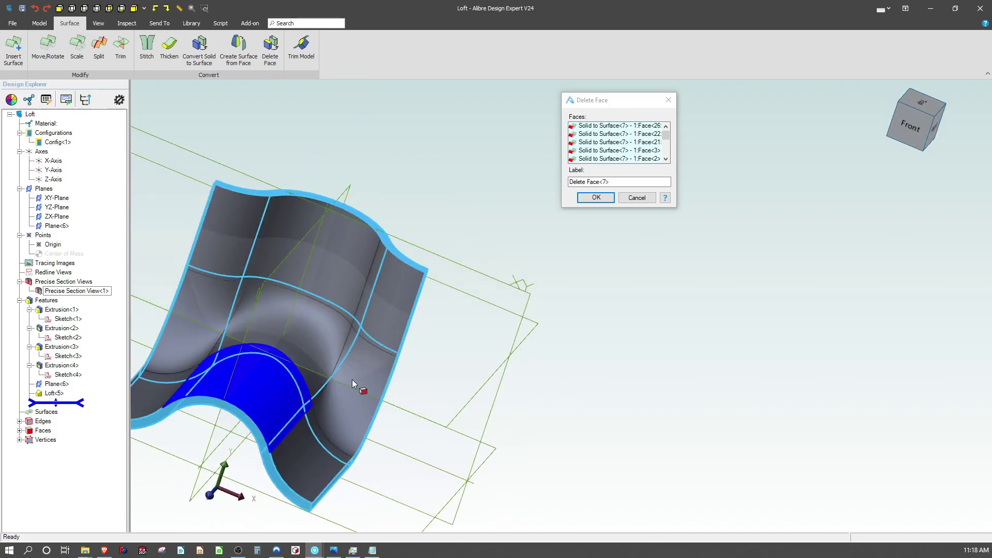
pyautogui.moveTo(311, 365); pyautogui.dragTo(266, 345, button='middle')
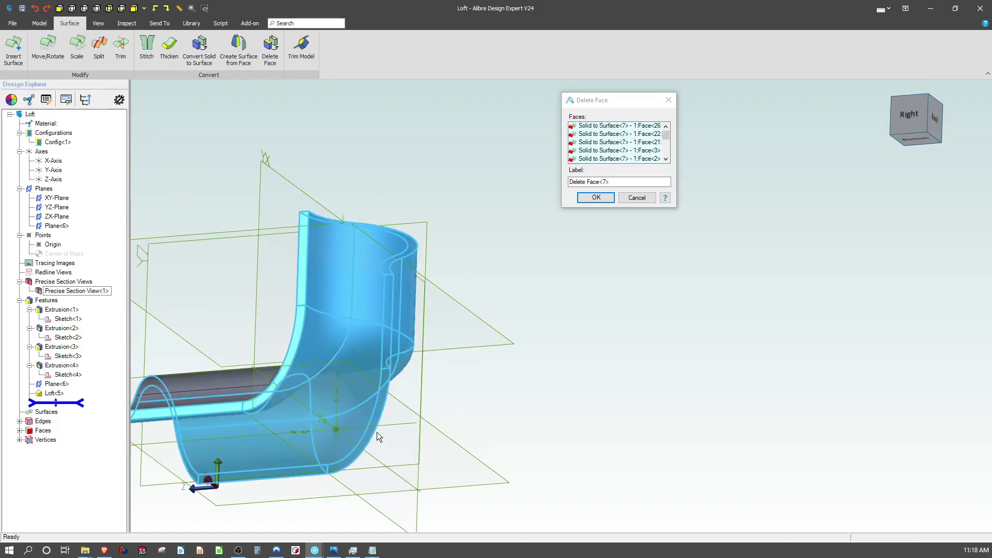
pyautogui.click(599, 197)
pyautogui.moveTo(500, 338)
pyautogui.mouseDown(button='middle')
pyautogui.moveTo(524, 355)
pyautogui.moveTo(611, 375)
pyautogui.moveTo(448, 254)
pyautogui.moveTo(178, 321)
pyautogui.moveTo(411, 369)
pyautogui.moveTo(403, 372)
pyautogui.moveTo(543, 310)
pyautogui.mouseUp(button='middle')
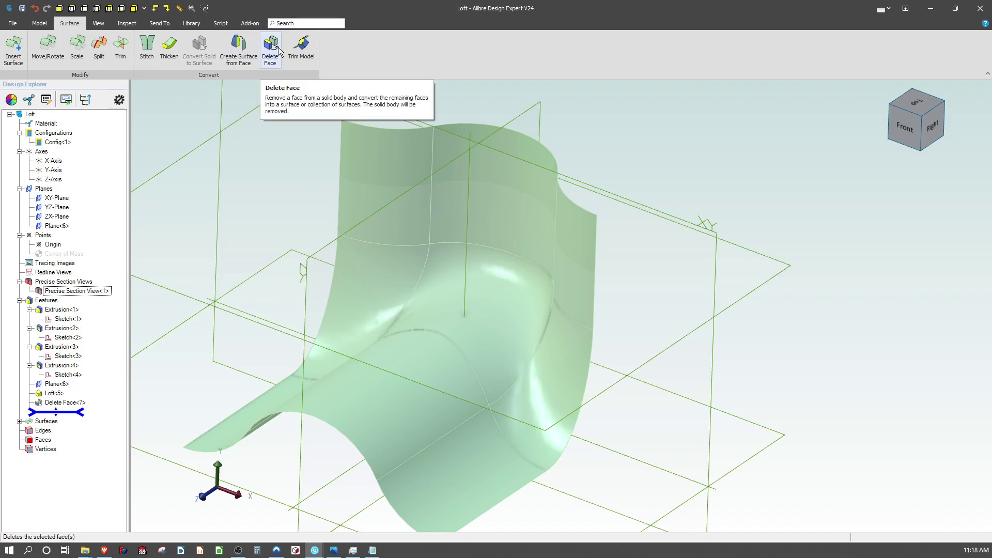
# Thicken the Delete Face<7> surface 0.250 in to one side, creating Thicken Surface<8>
pyautogui.click(169, 48)
pyautogui.click(506, 166)
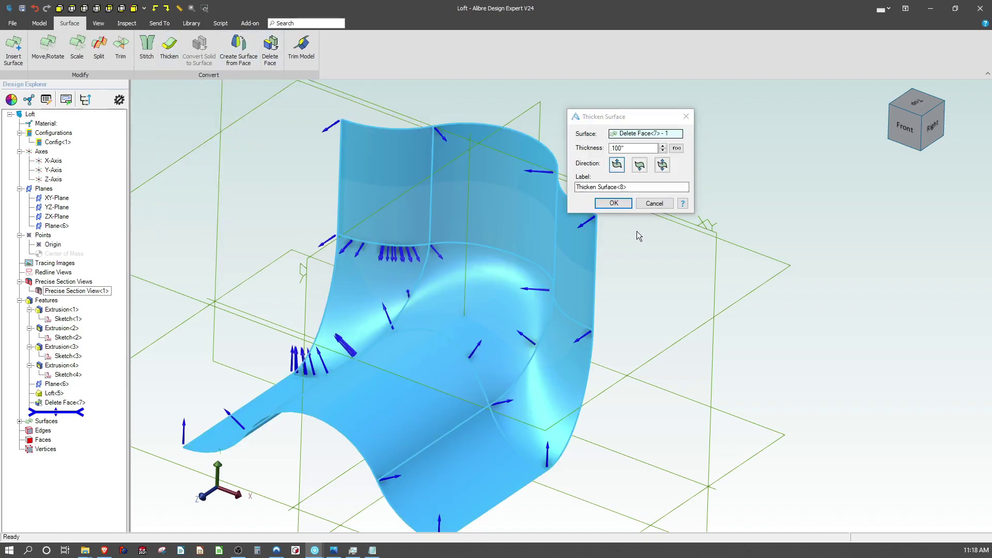
pyautogui.click(643, 170)
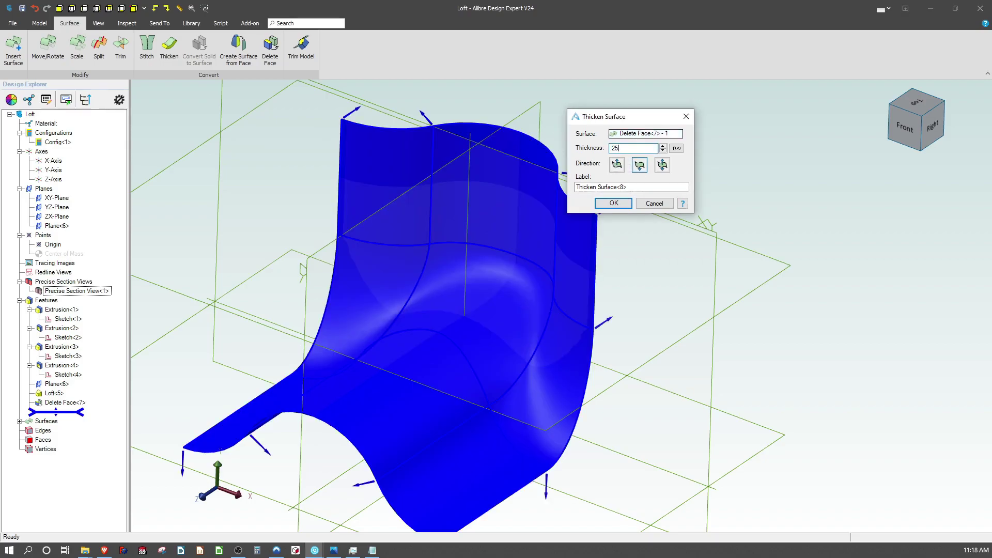
pyautogui.click(614, 203)
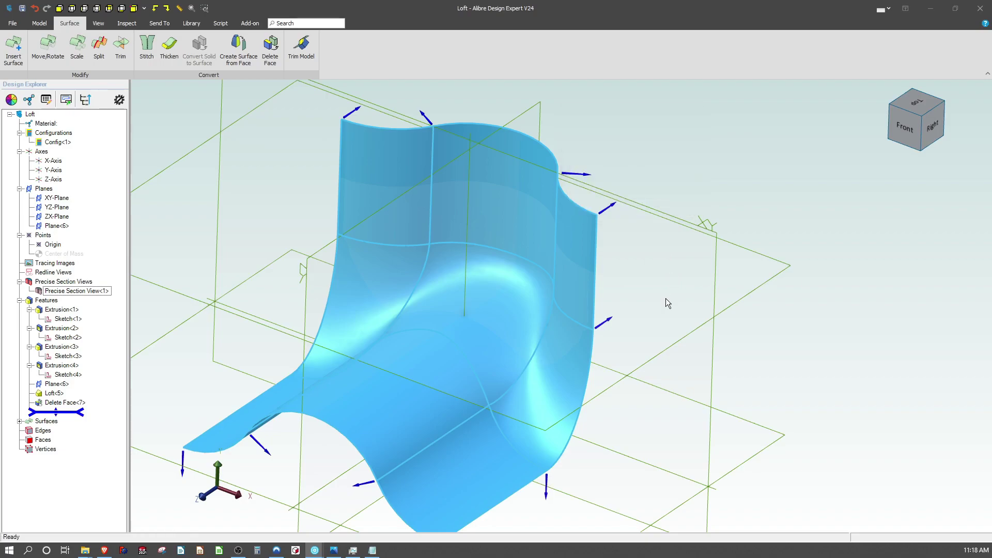
pyautogui.moveTo(595, 310)
pyautogui.mouseDown(button='middle')
pyautogui.moveTo(561, 292)
pyautogui.moveTo(643, 289)
pyautogui.mouseUp(button='middle')
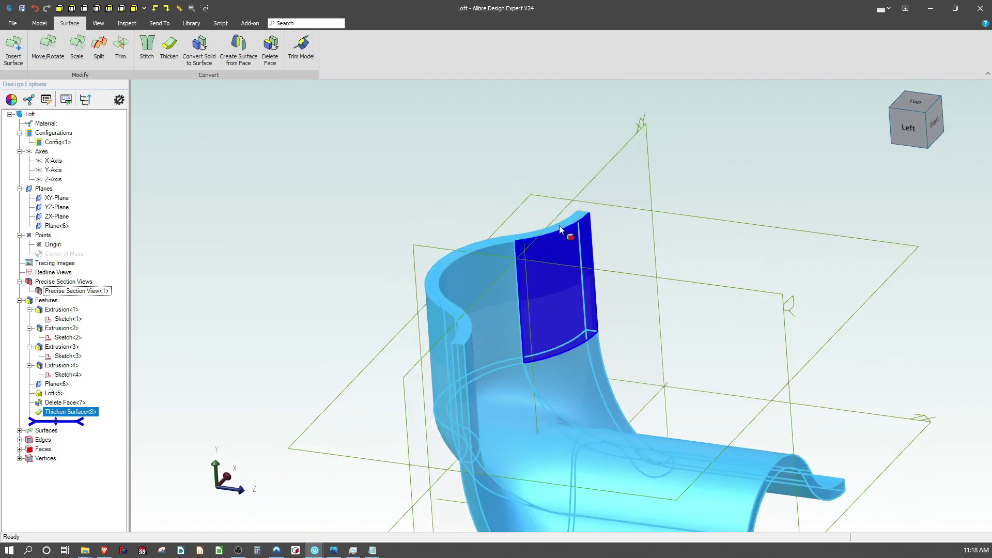
# Hide the leftover Delete Face<7>-1 surface body from the Surfaces list
pyautogui.click(378, 133)
pyautogui.moveTo(378, 133); pyautogui.dragTo(498, 339, button='middle')
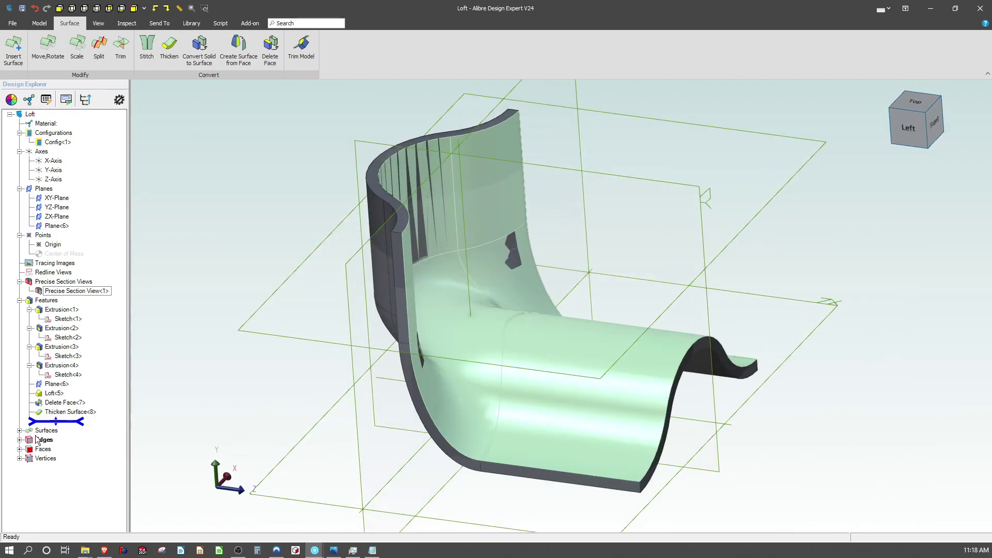
pyautogui.click(20, 430)
pyautogui.rightClick(70, 439)
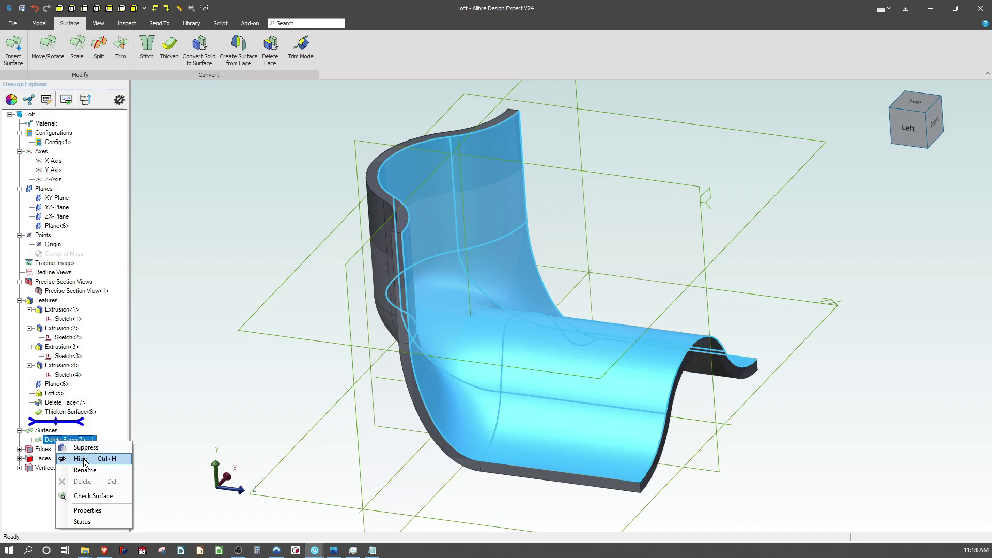
pyautogui.click(83, 463)
# Orbit the thickened solid elbow and select its lower curved face to inspect it
pyautogui.moveTo(384, 306)
pyautogui.mouseDown(button='middle')
pyautogui.moveTo(350, 324)
pyautogui.moveTo(380, 315)
pyautogui.mouseUp(button='middle')
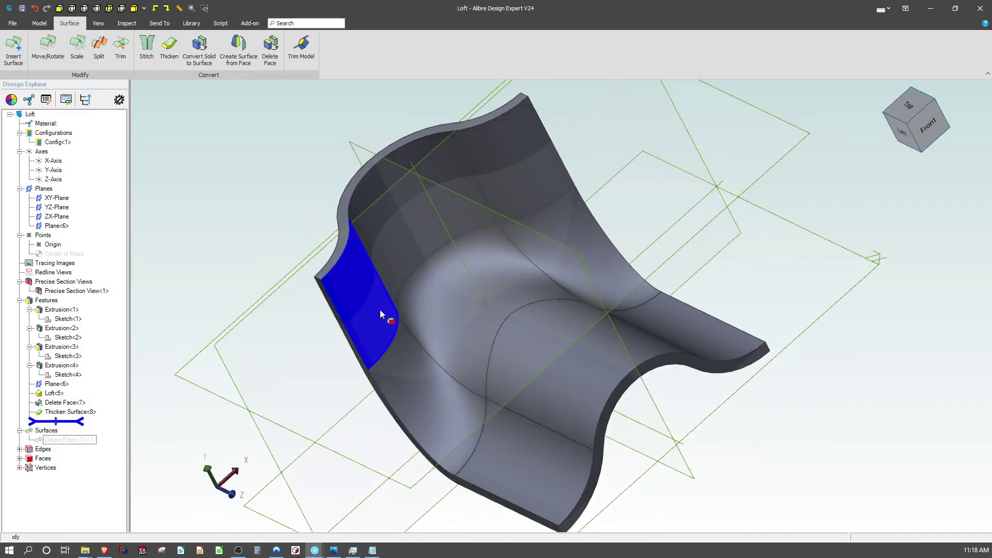
pyautogui.moveTo(364, 269)
pyautogui.mouseDown(button='middle')
pyautogui.moveTo(385, 249)
pyautogui.moveTo(359, 257)
pyautogui.moveTo(388, 263)
pyautogui.mouseUp(button='middle')
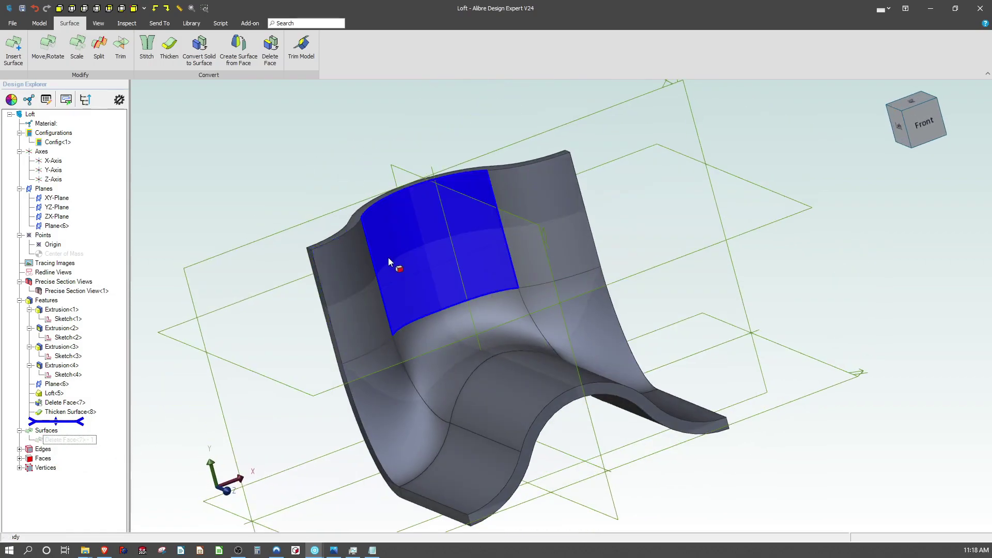
pyautogui.click(601, 316)
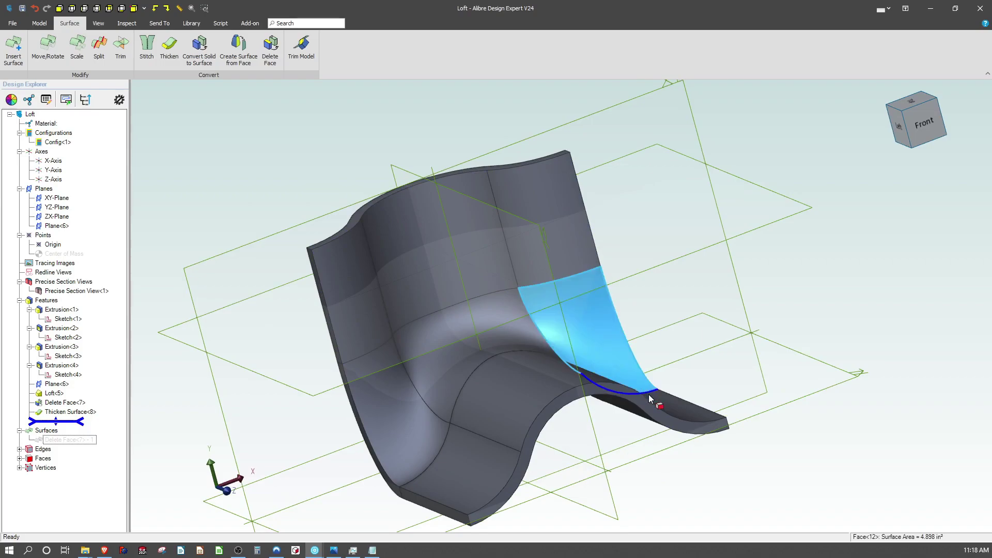
pyautogui.moveTo(218, 314); pyautogui.dragTo(257, 262, button='middle')
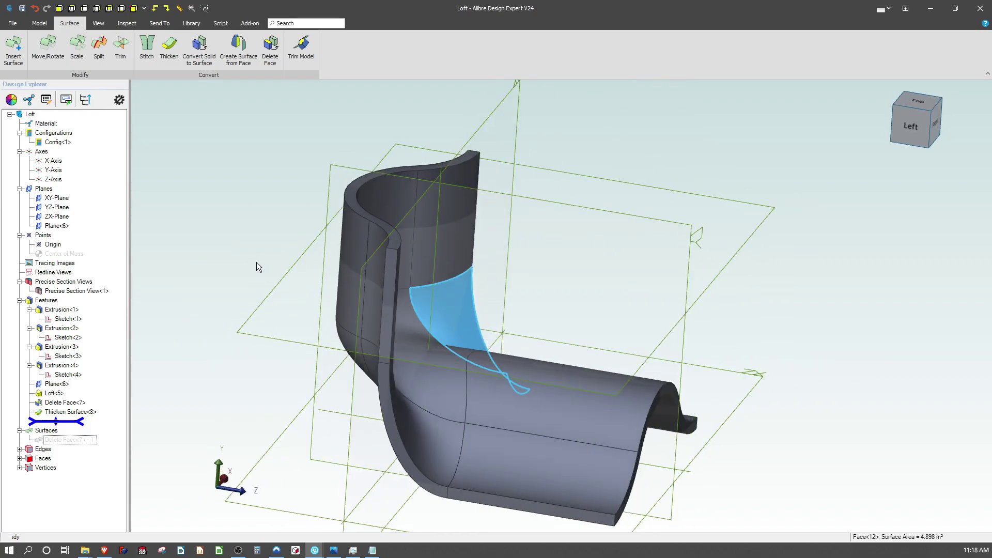
# Turn Precise Section View<1> back on to check the elbow's even wall thickness
pyautogui.rightClick(68, 292)
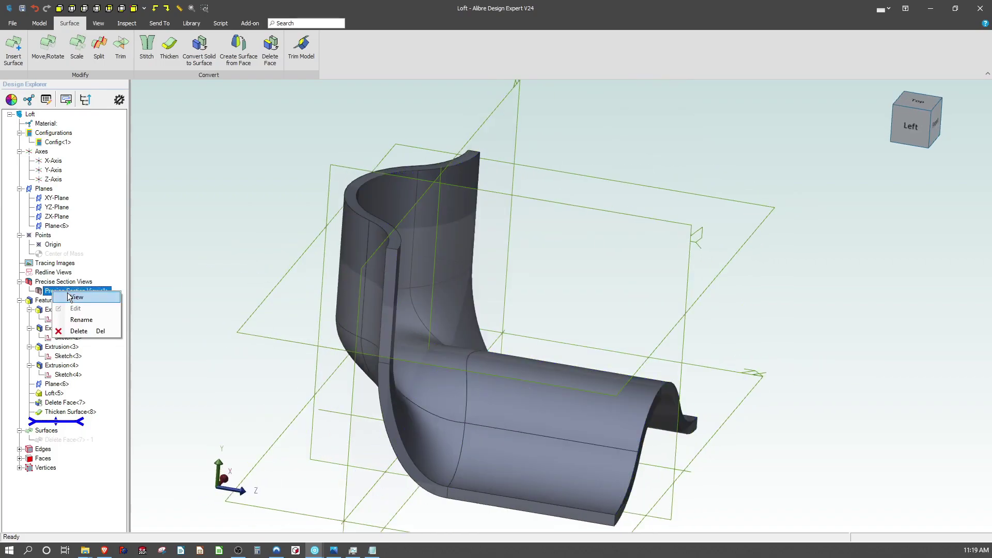
pyautogui.click(76, 297)
pyautogui.scroll(3, 363, 369)
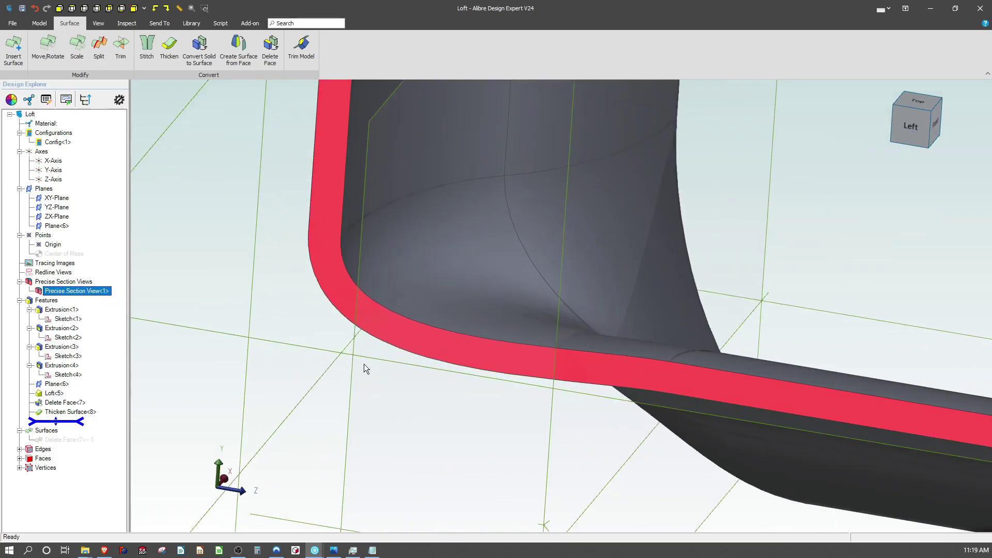
pyautogui.moveTo(364, 368); pyautogui.dragTo(374, 361, button='middle')
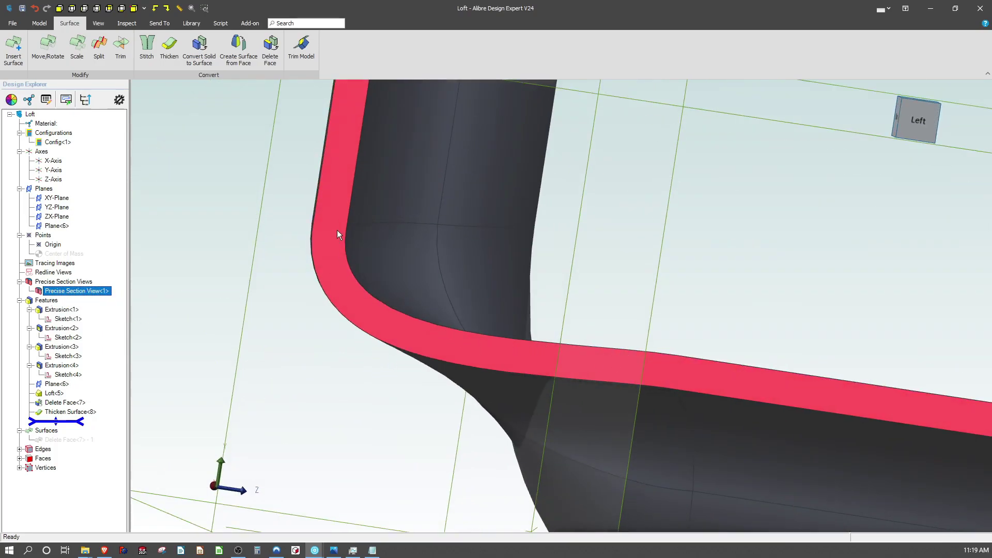
pyautogui.scroll(-2, 322, 330)
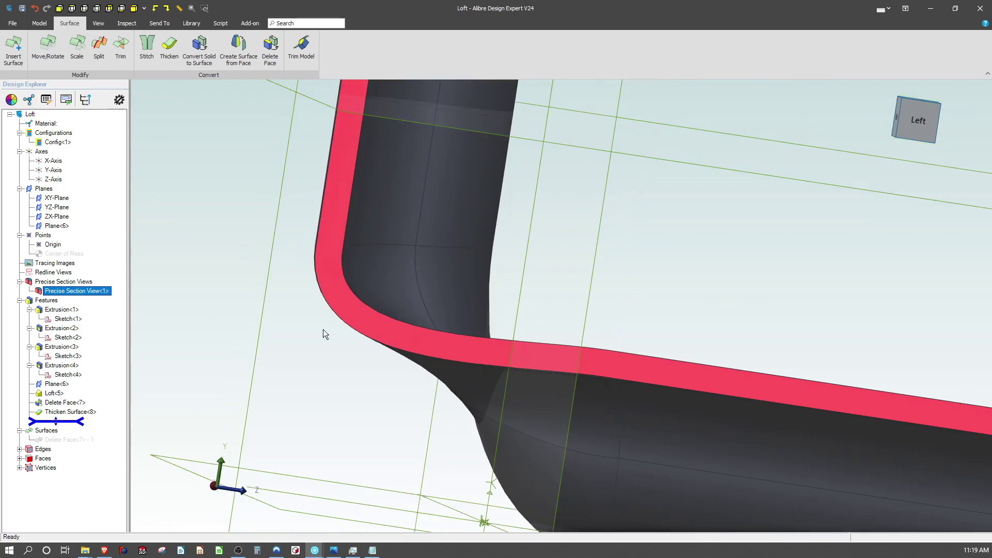
pyautogui.scroll(-3, 348, 349)
pyautogui.moveTo(473, 422)
pyautogui.mouseDown(button='middle')
pyautogui.moveTo(432, 427)
pyautogui.moveTo(455, 405)
pyautogui.moveTo(468, 431)
pyautogui.moveTo(454, 442)
pyautogui.moveTo(461, 434)
pyautogui.mouseUp(button='middle')
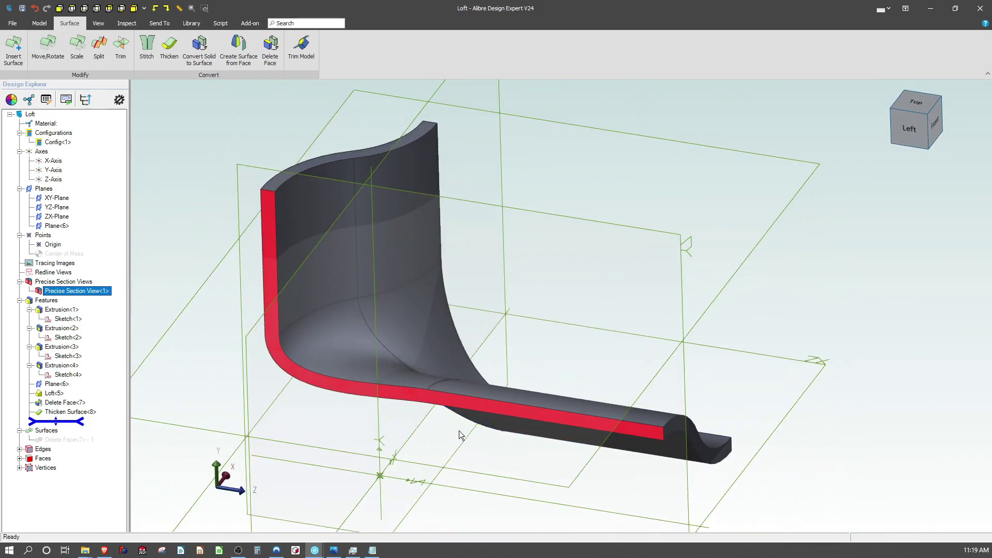
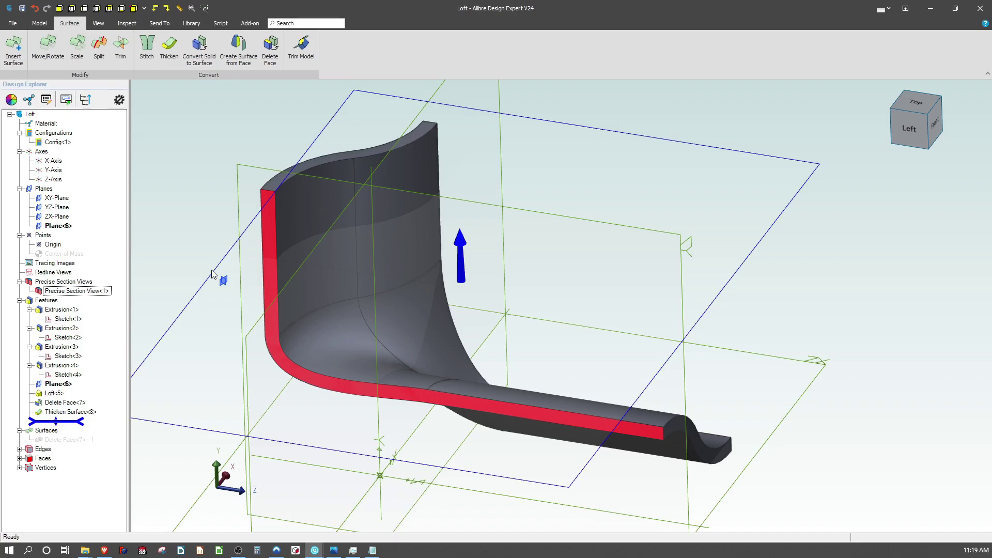
# Toggle off Precise Section View<1> so the full thickened lofted shell shows uncut
pyautogui.moveTo(211, 272); pyautogui.dragTo(216, 346, button='middle')
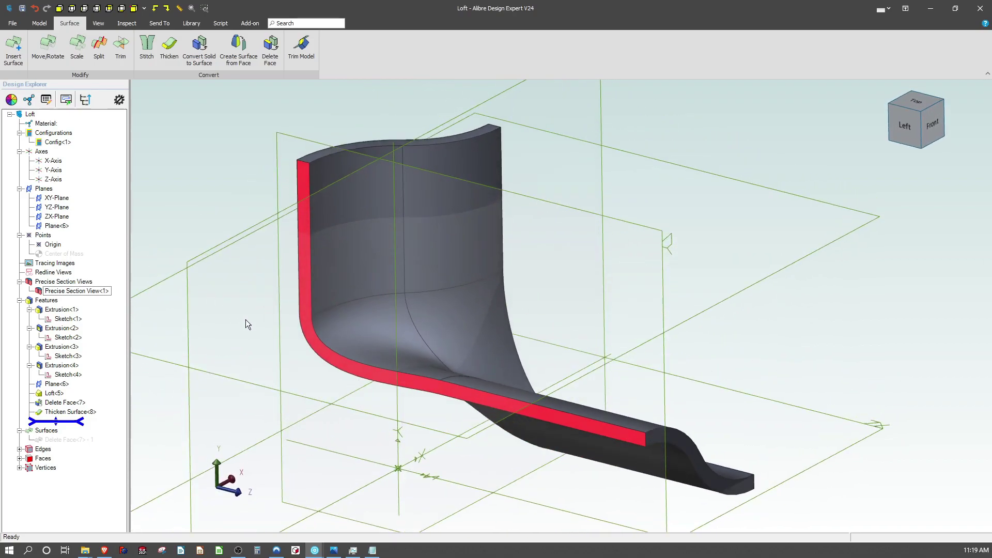
pyautogui.moveTo(297, 335); pyautogui.dragTo(244, 326, button='middle')
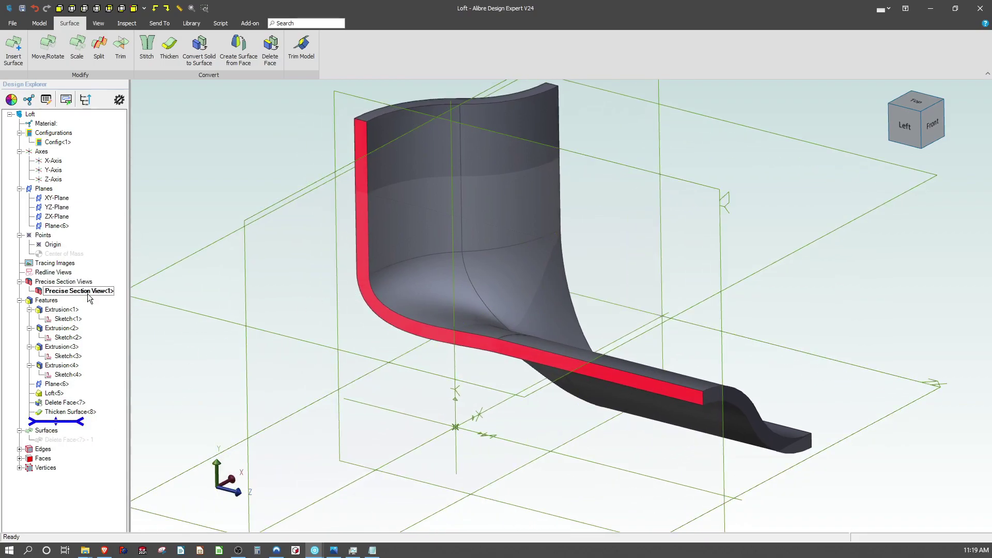
pyautogui.click(112, 300)
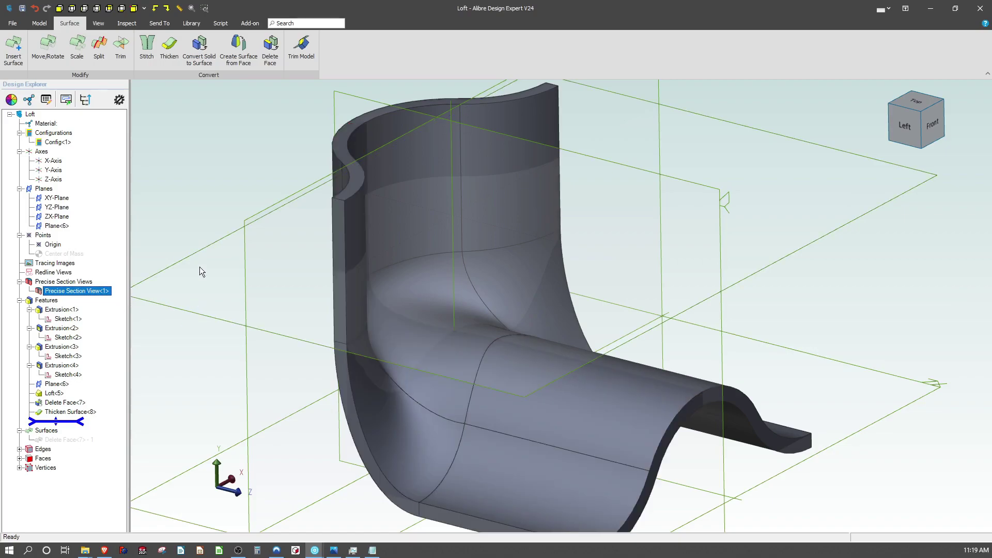